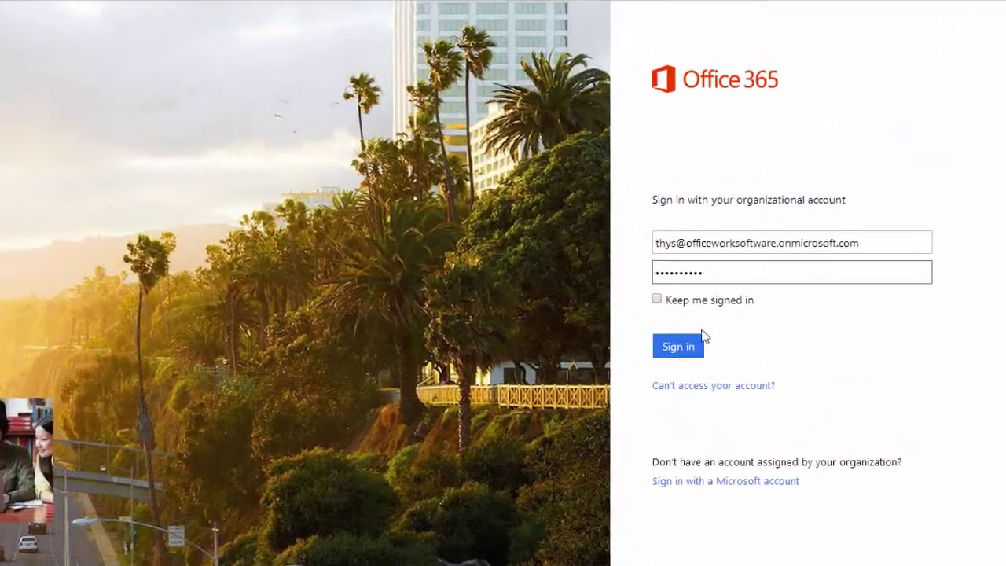
Submit the organisational account e-mail and password to sign in to Office 365
left_click(675, 351)
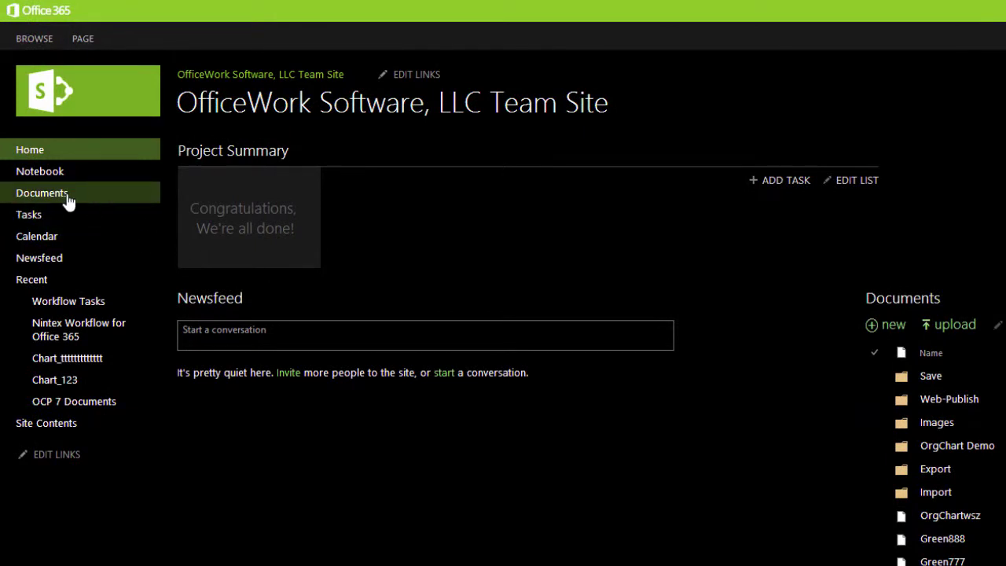
Go to the team site's Documents library and open the OrgChart Demo folder
left_click(66, 202)
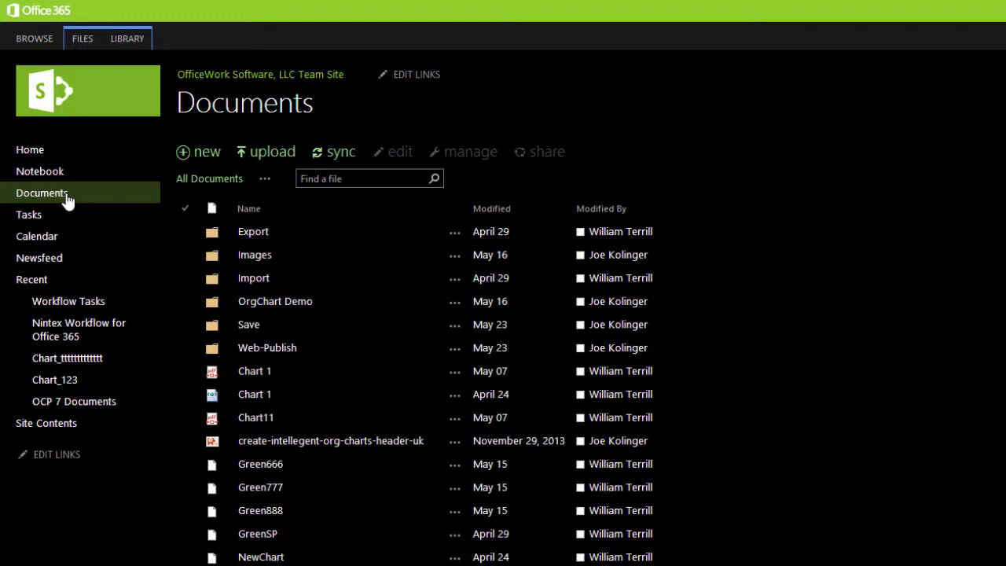
left_click(268, 305)
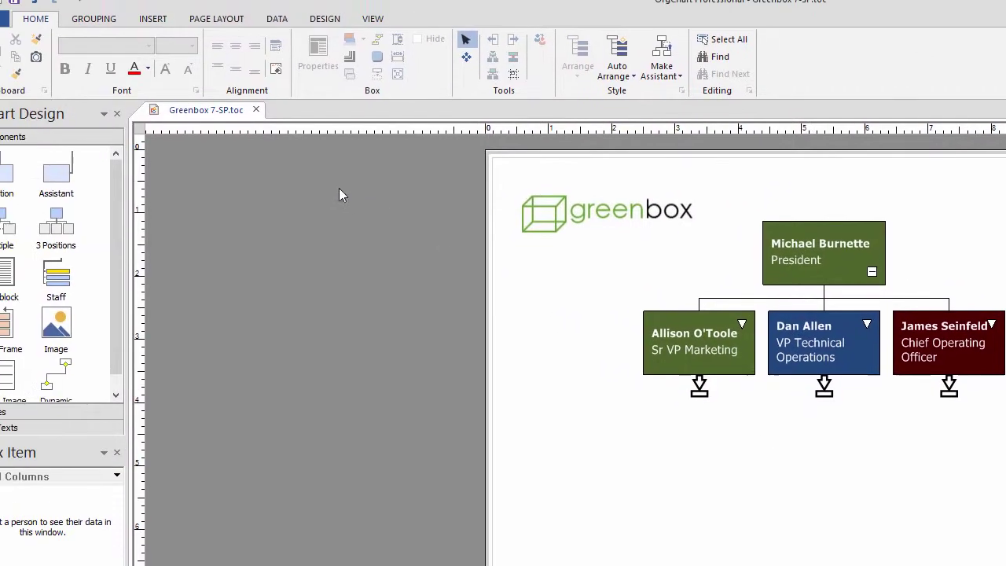
Add a SharePoint Documents place for officeworksoftware.sharepoint.com, signing in with the account e-mail and password
left_click(29, 31)
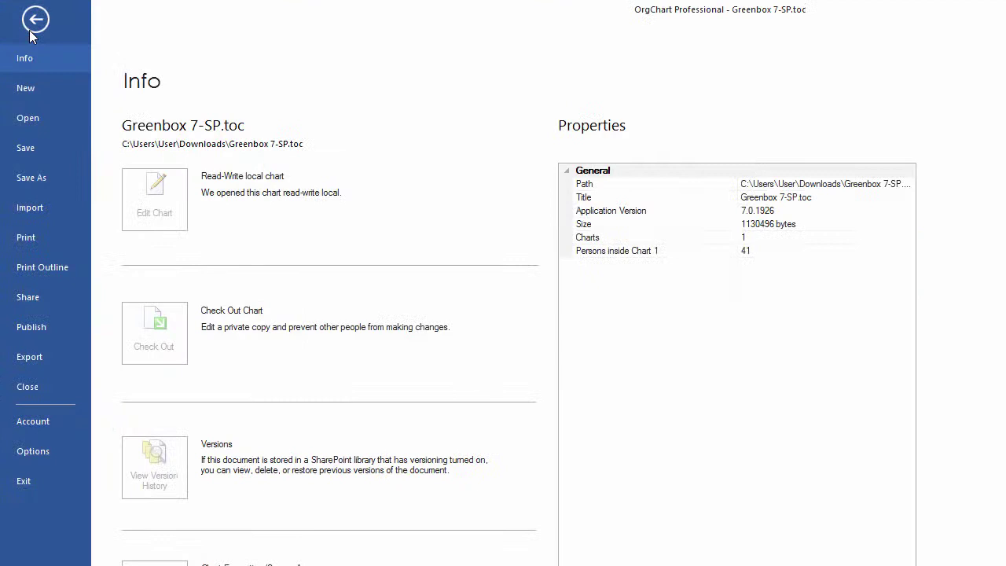
left_click(40, 119)
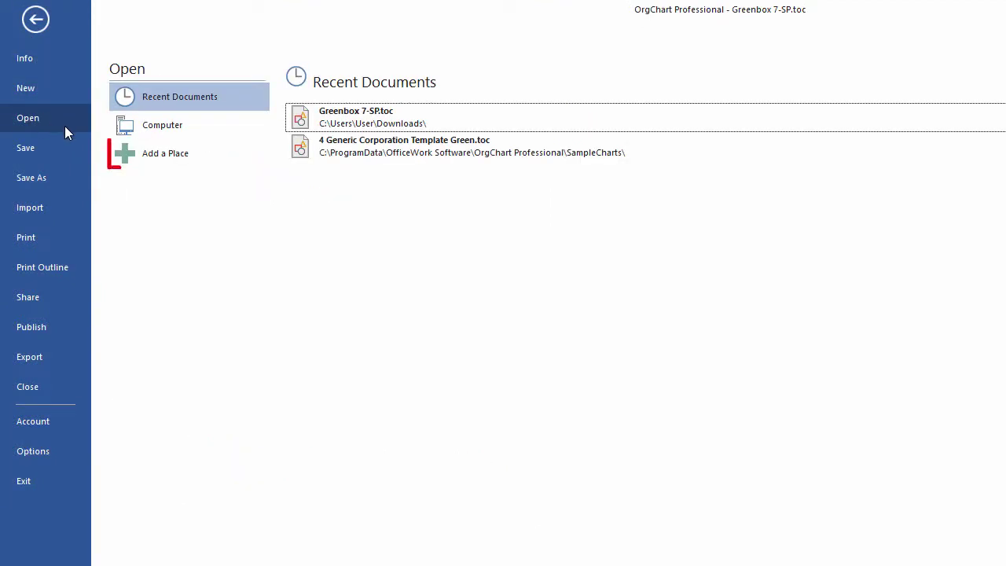
left_click(209, 160)
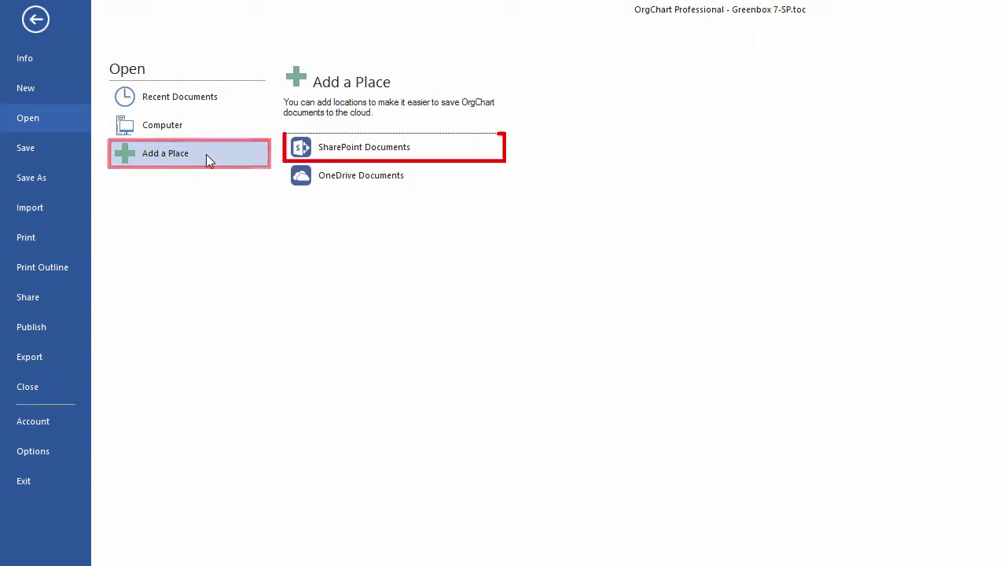
left_click(437, 147)
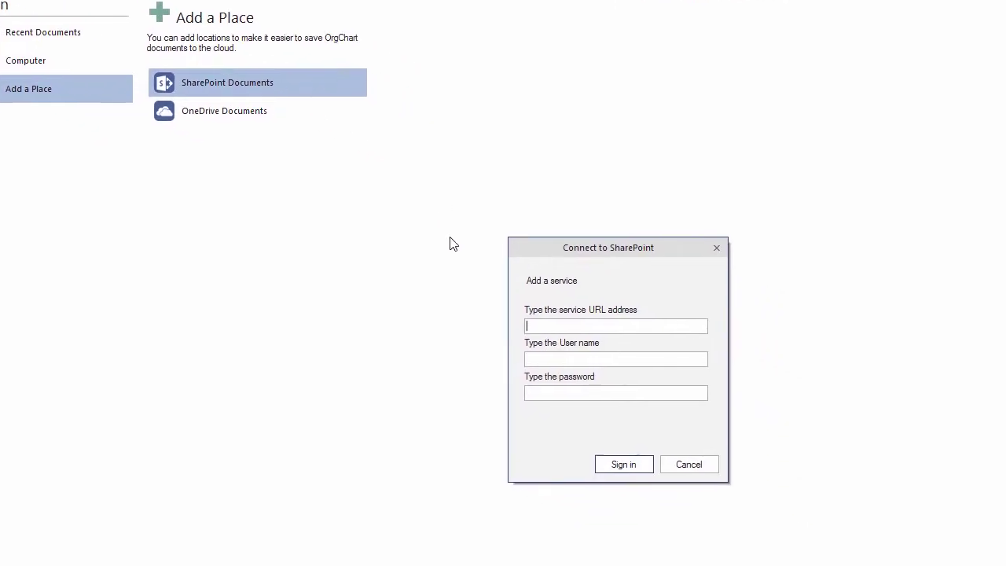
type("officeworksoftware.sharepoint.com")
key("Tab")
left_click(566, 329)
type("••••••••••")
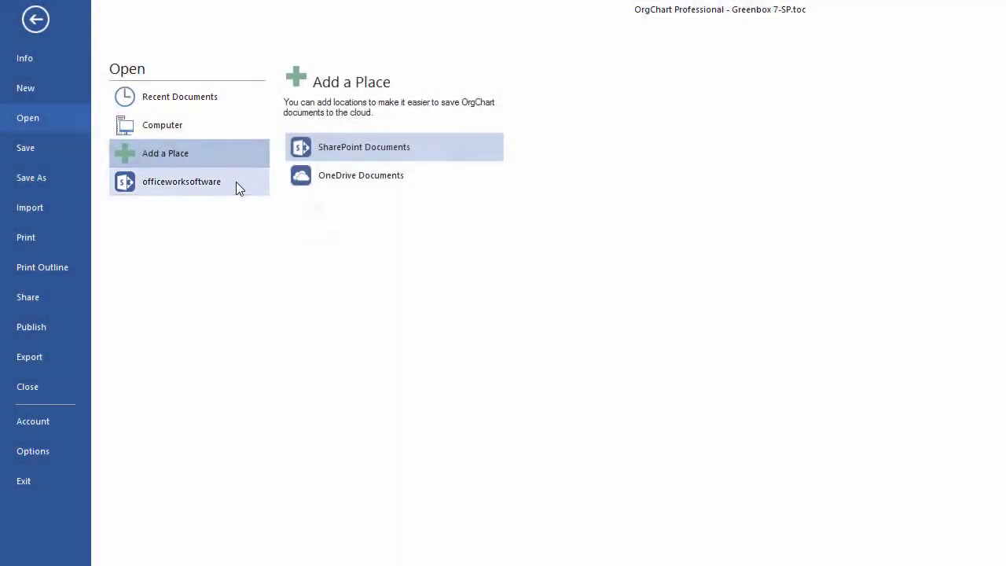
Browse the officeworksoftware place to Shared Documents > OrgChart Demo and open Greenbox 7-SP.toc
left_click(234, 182)
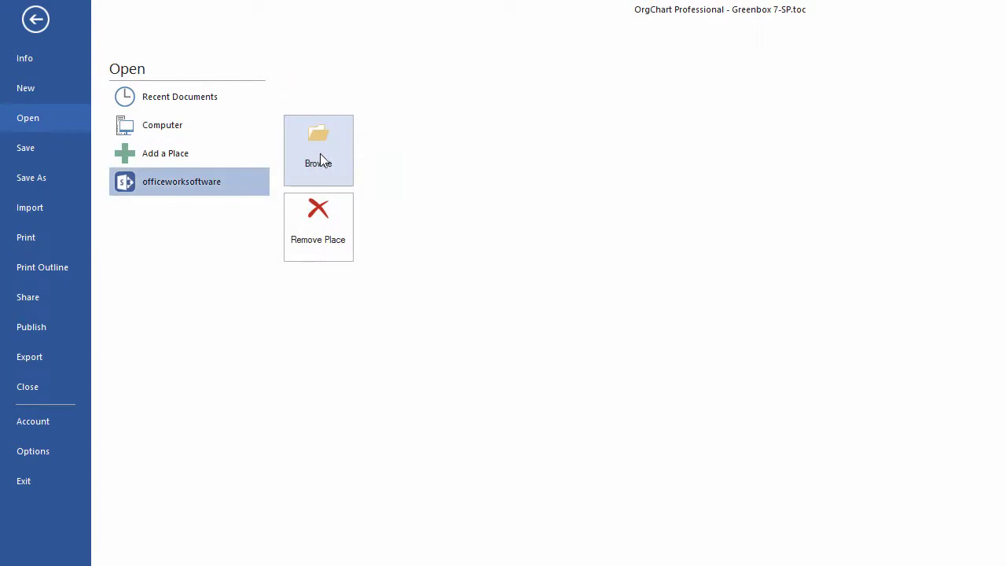
left_click(320, 153)
left_click(251, 173)
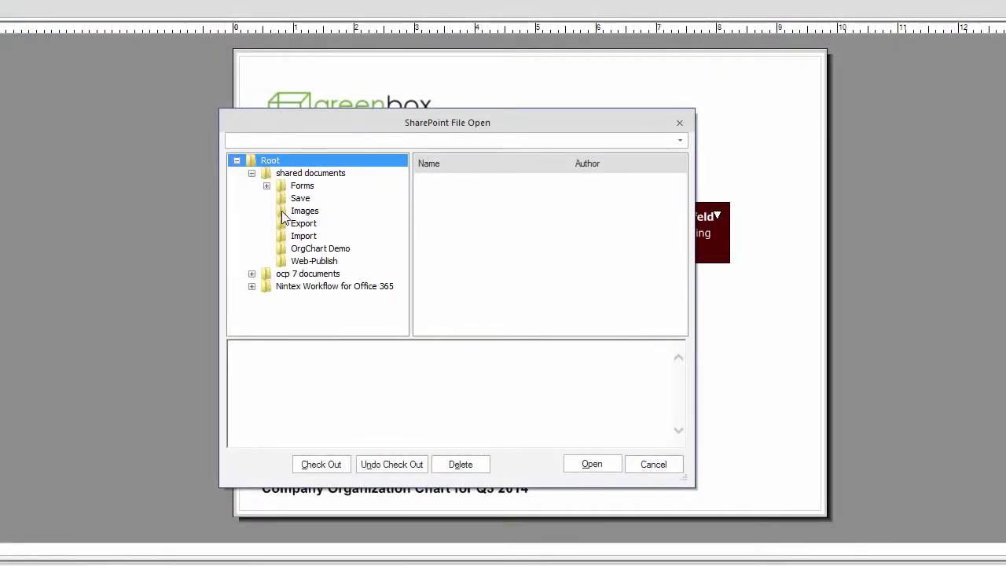
left_click(300, 248)
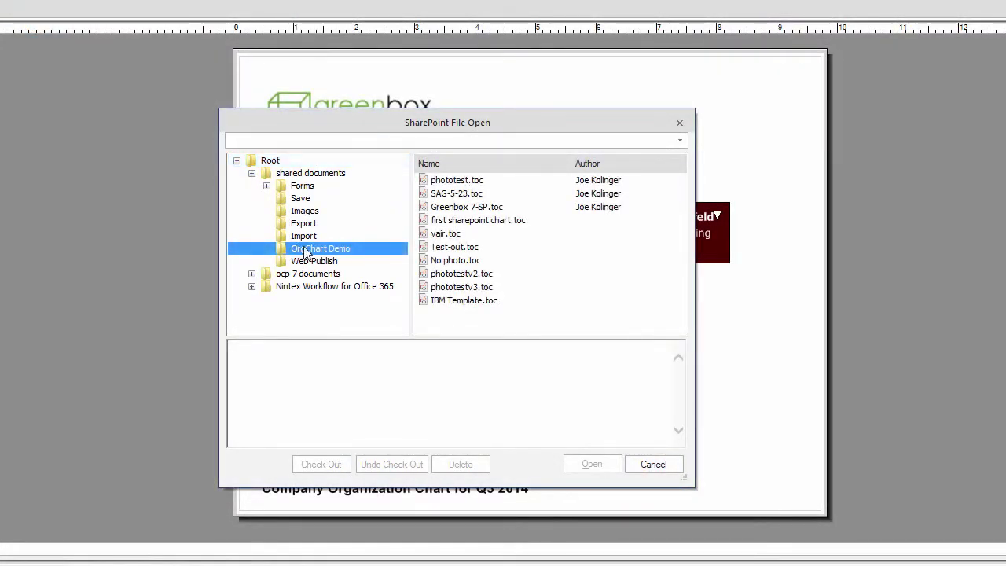
left_click(468, 207)
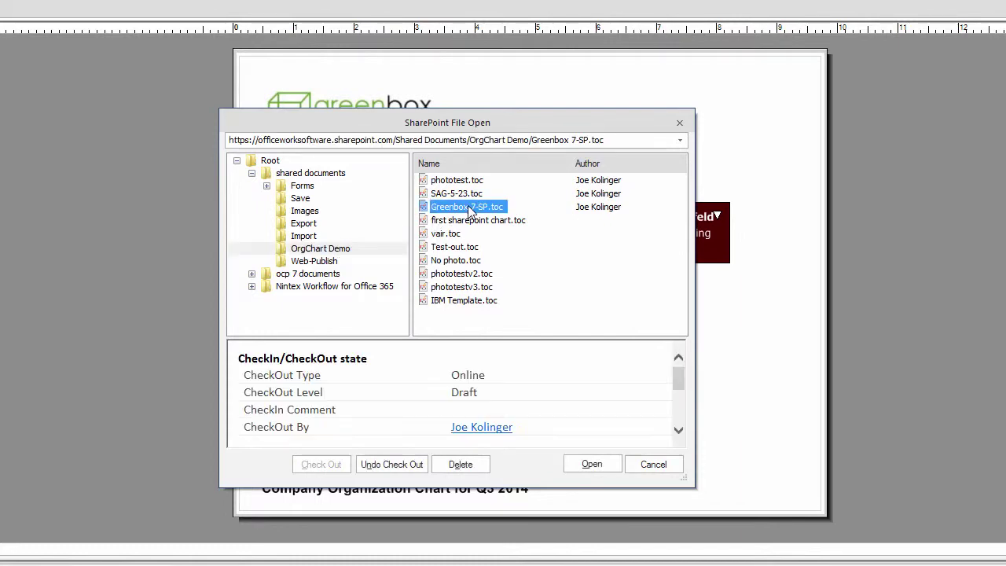
left_click(580, 464)
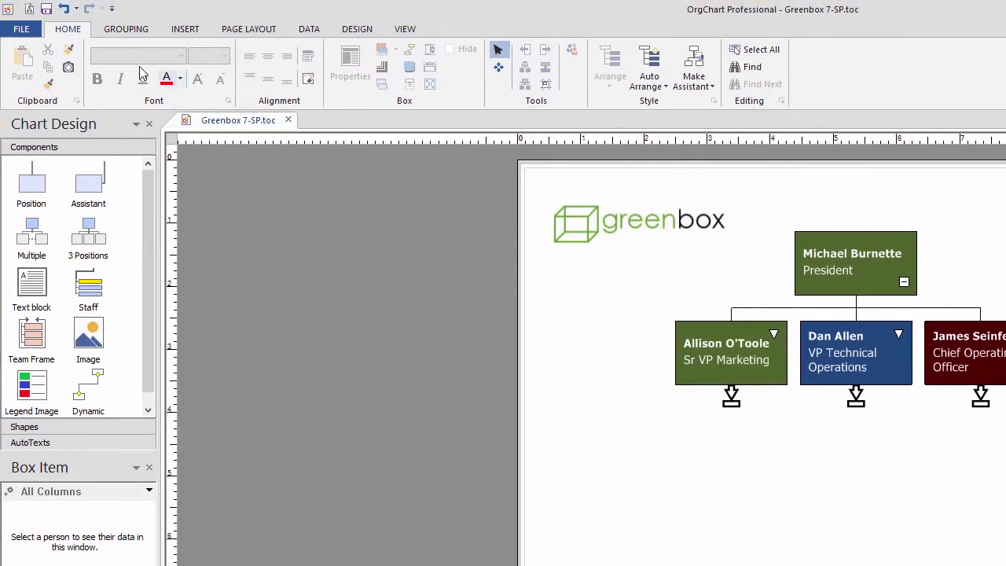
Start the Publish Wizard for Interactive PDF, keeping current chart, default fields and metafile image
left_click(21, 32)
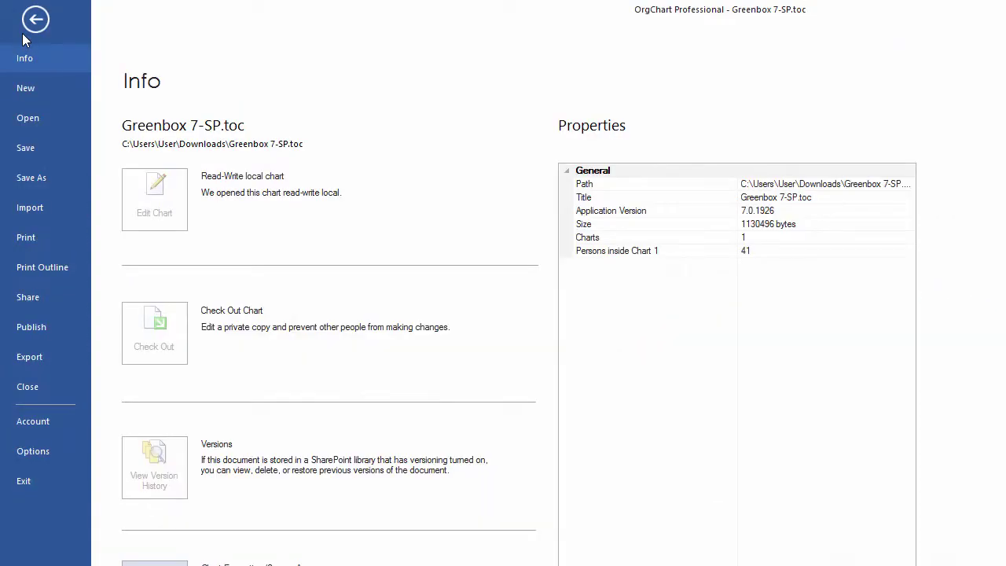
left_click(52, 325)
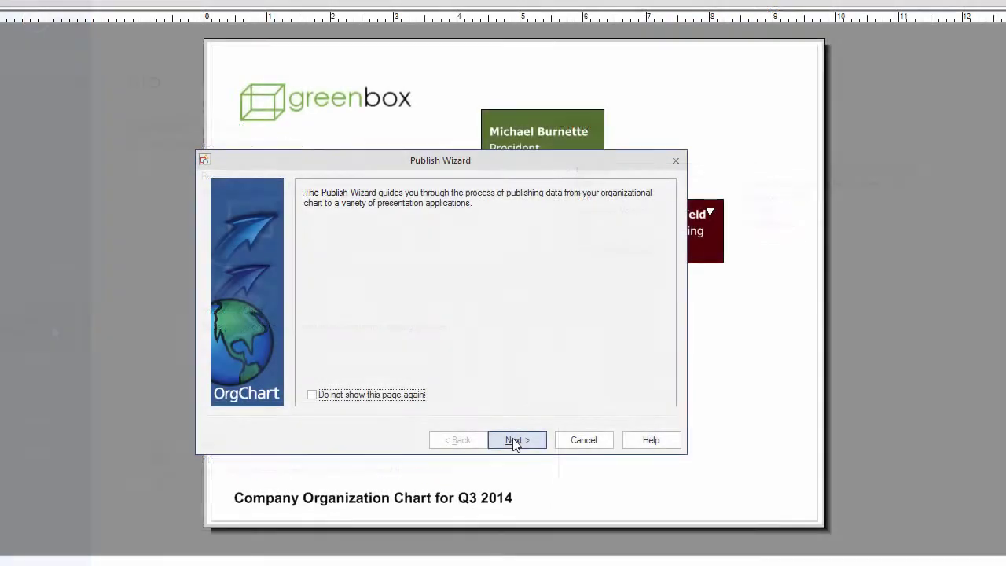
left_click(515, 441)
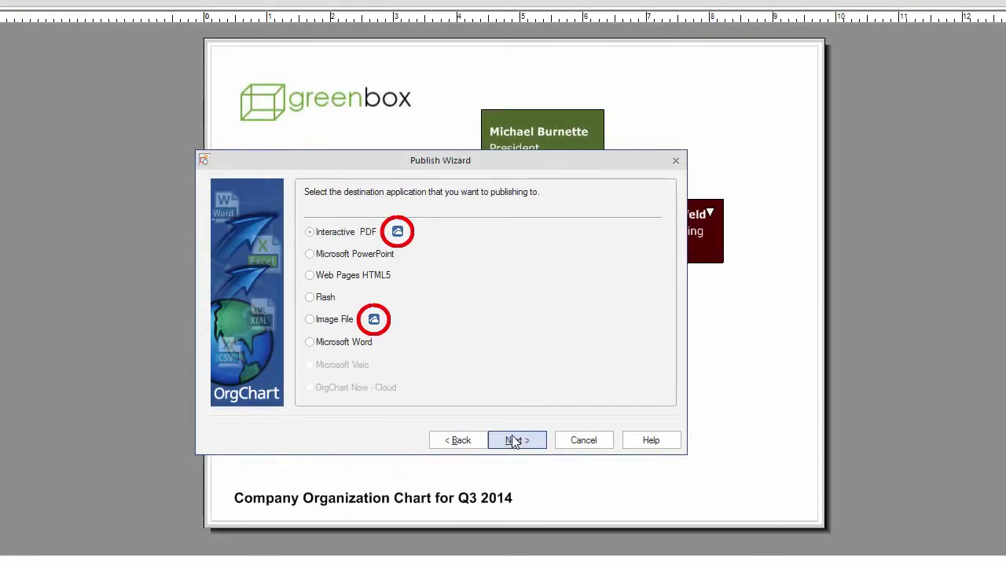
left_click(311, 234)
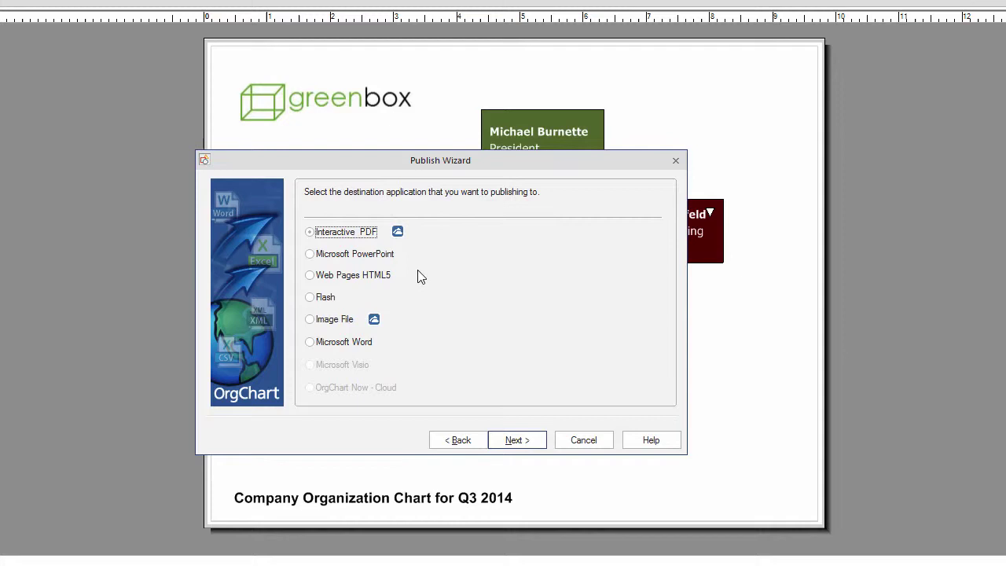
left_click(527, 440)
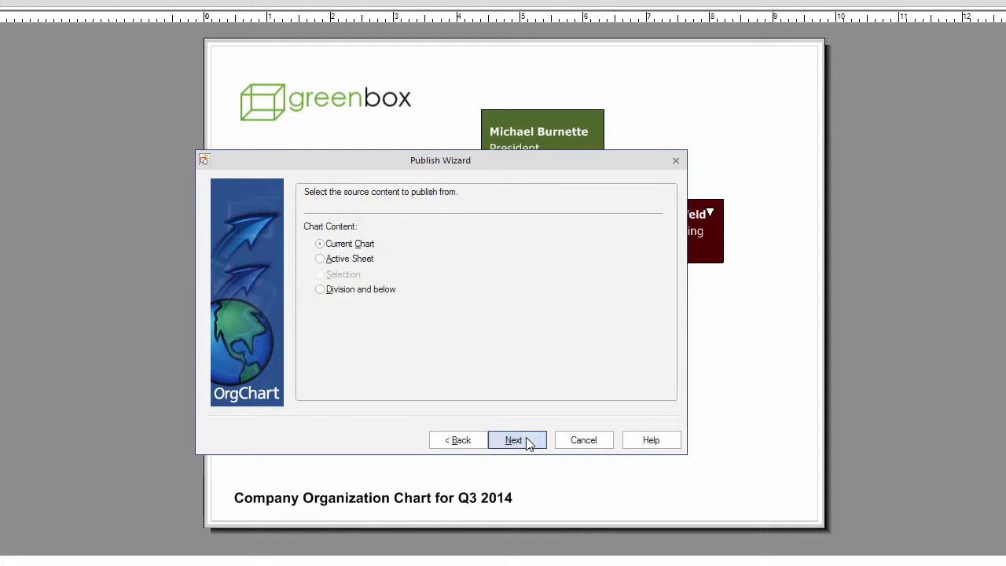
left_click(526, 441)
left_click(528, 443)
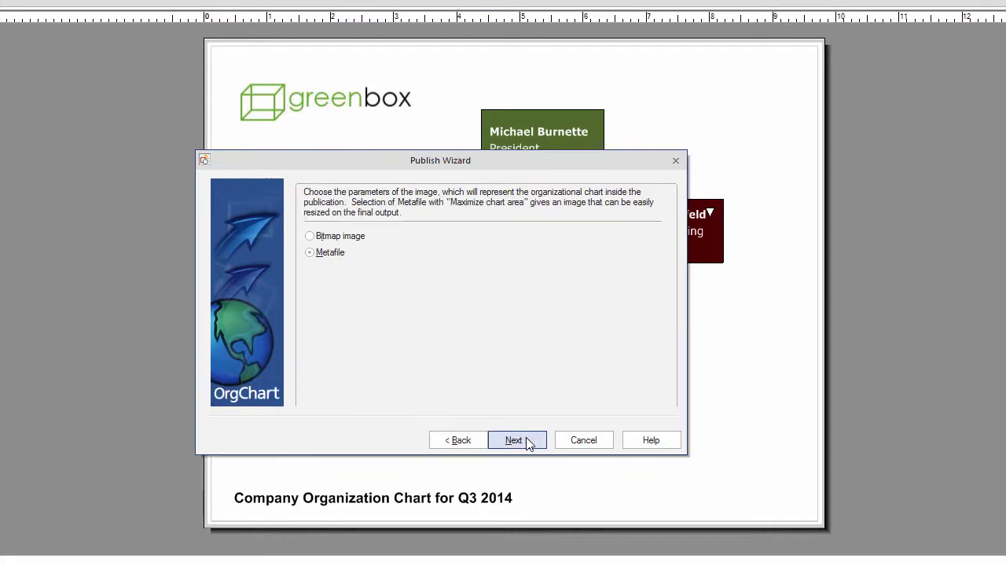
left_click(528, 443)
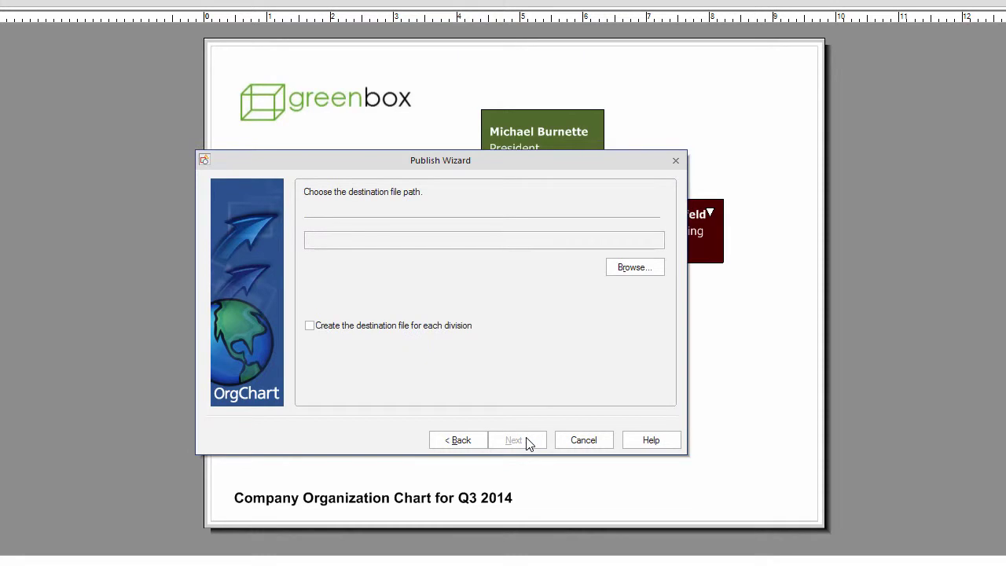
Save the PDF as 'OfficeWork Software' in the SharePoint OrgChart Demo folder and finish publishing
left_click(652, 278)
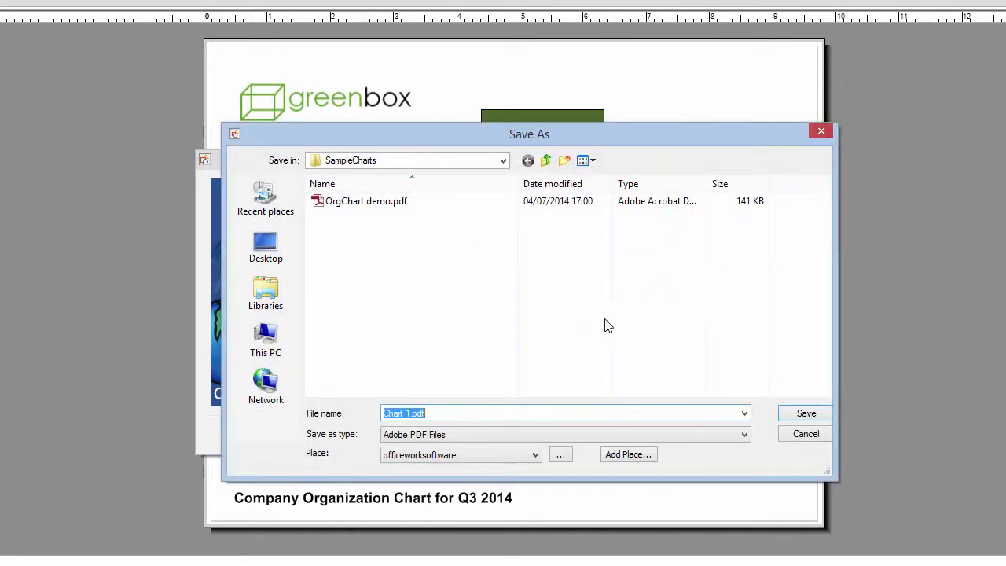
type("OfficeWork Software")
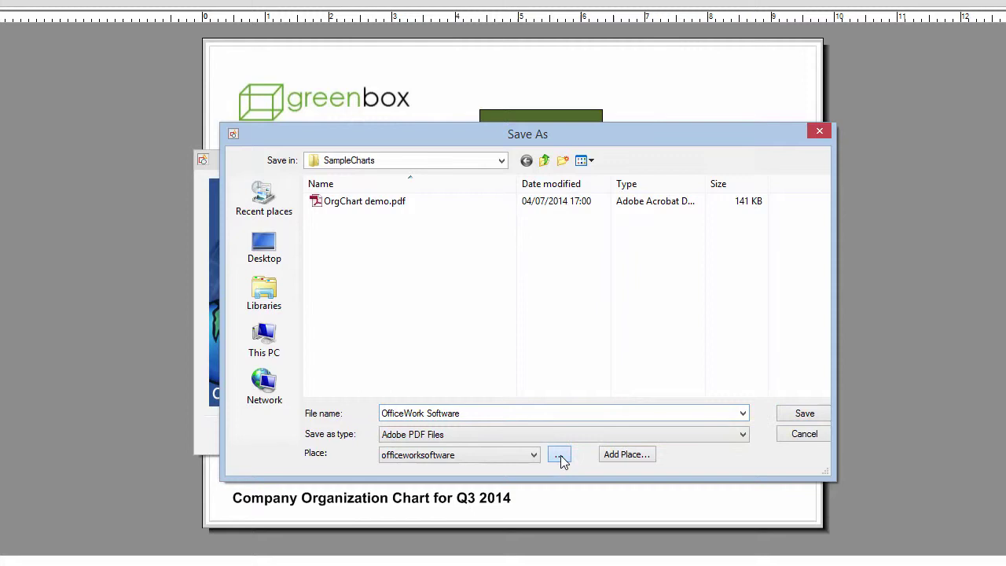
left_click(560, 456)
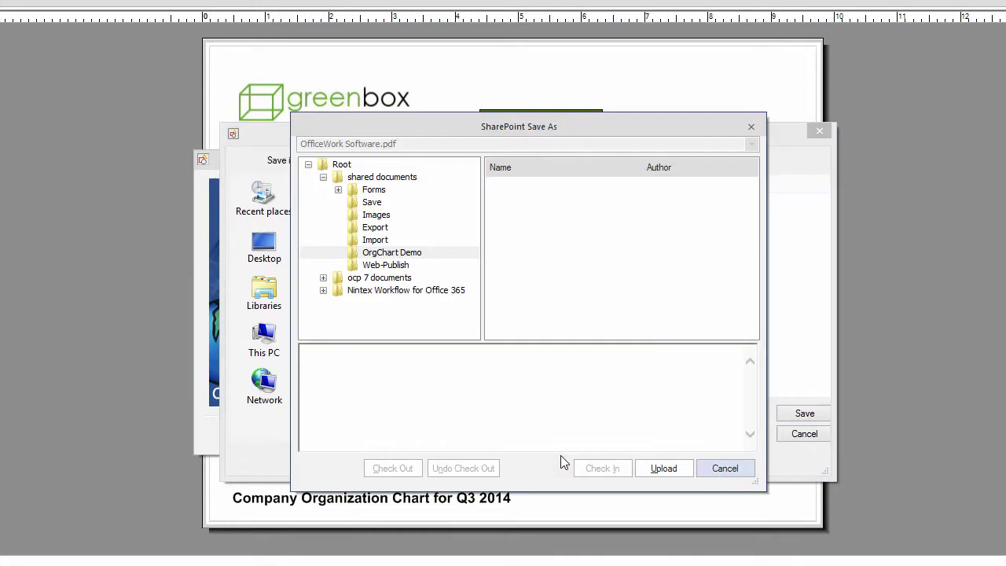
left_click(416, 258)
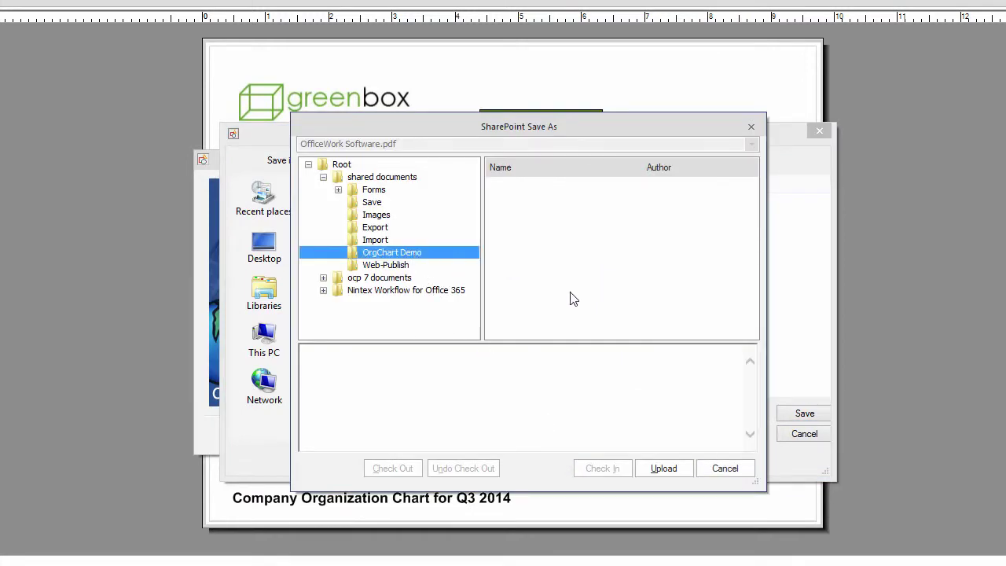
left_click(664, 468)
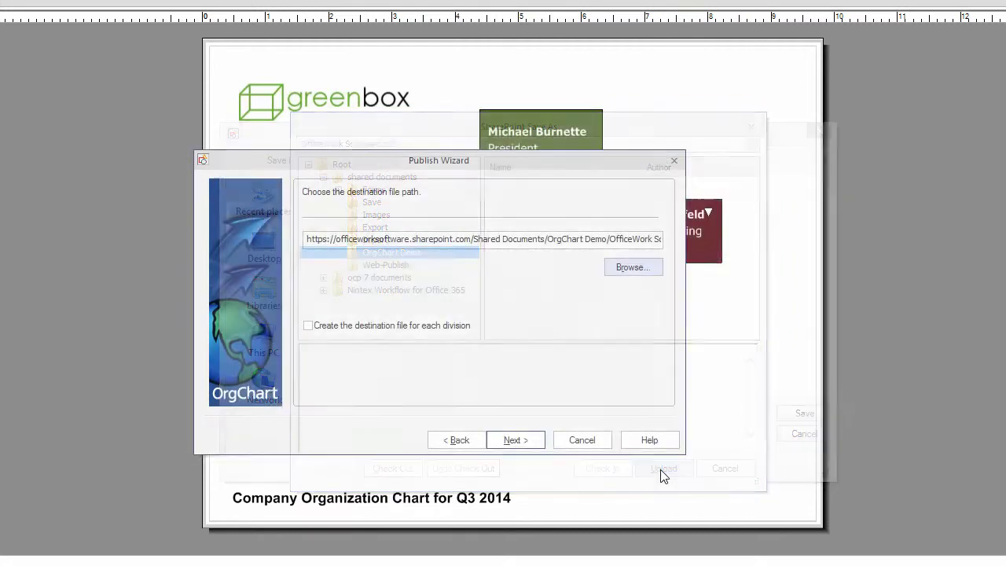
left_click(541, 444)
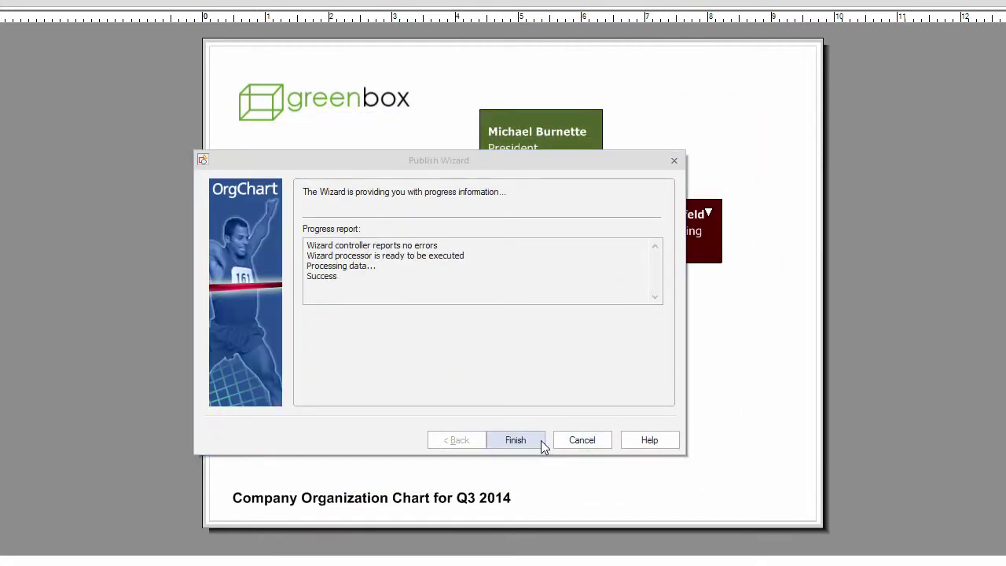
left_click(541, 441)
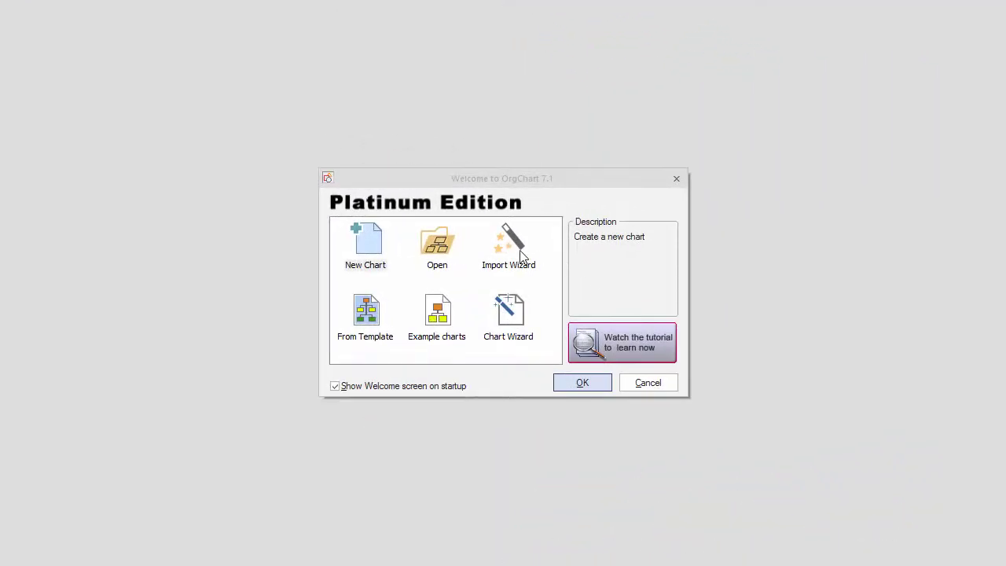
Start the Import Wizard with Microsoft Excel File as the data source
left_click(514, 250)
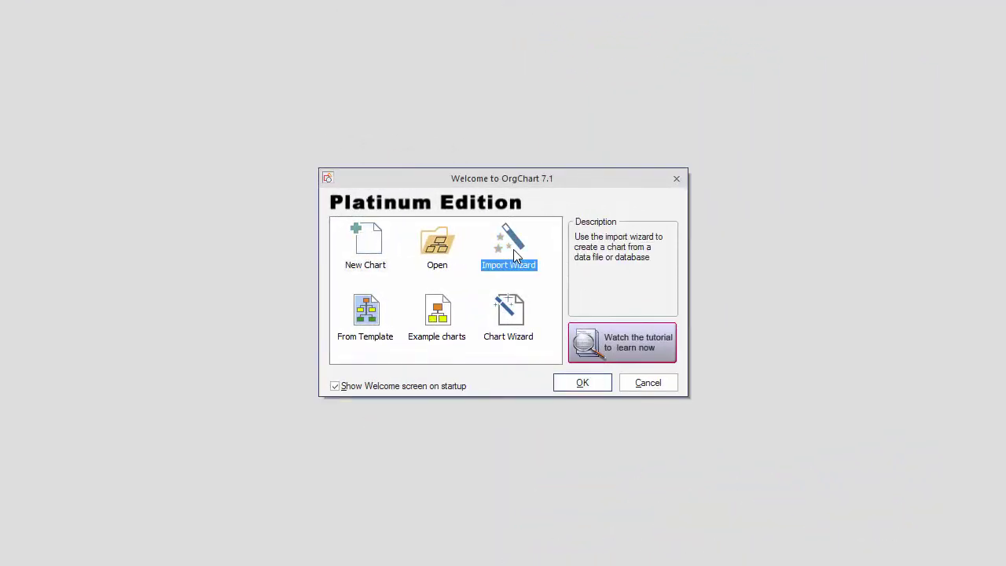
left_click(577, 383)
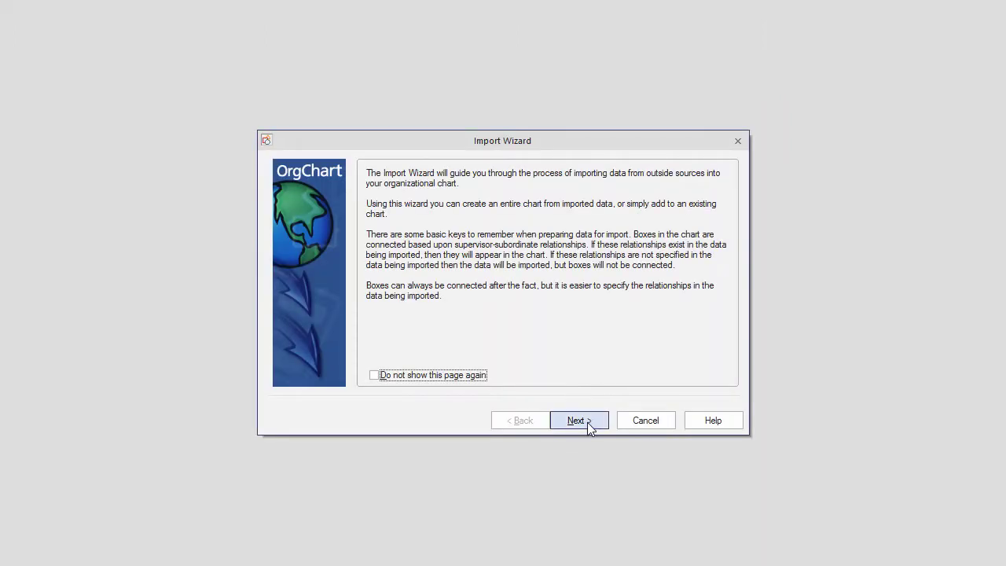
left_click(587, 422)
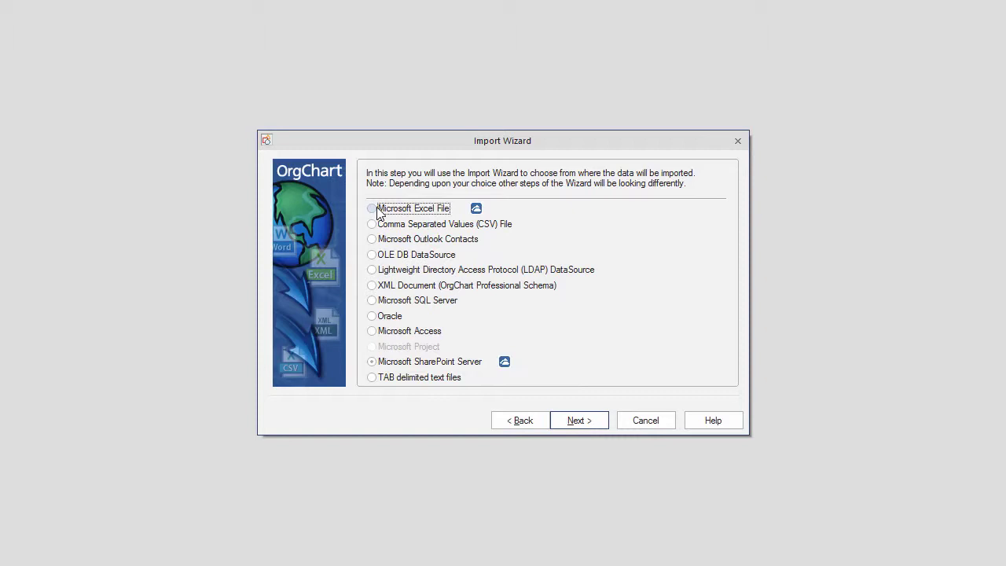
left_click(591, 423)
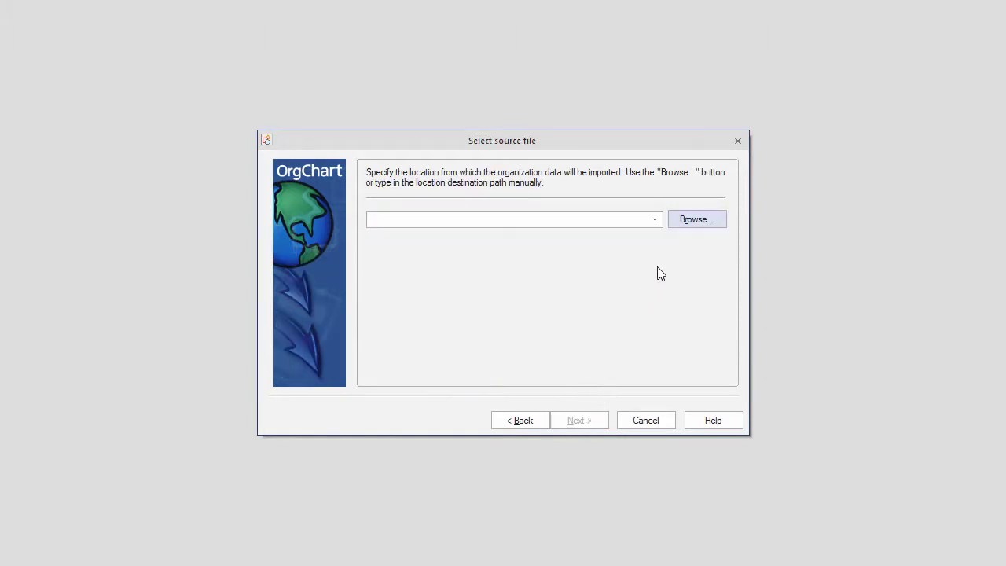
Select Community - In - Corrected v2.xls from SharePoint's Shared Documents > Import folder as the source
left_click(686, 224)
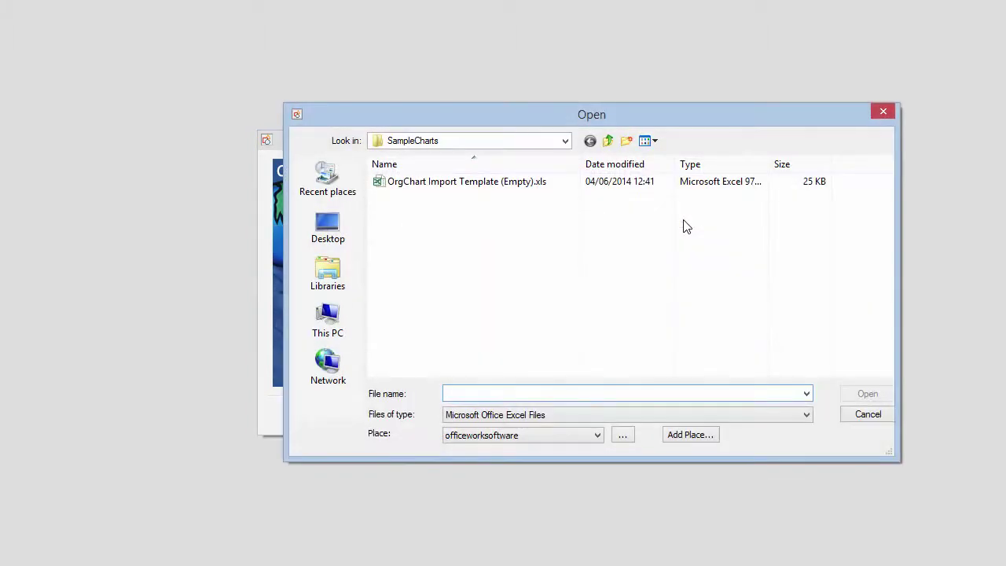
left_click(623, 434)
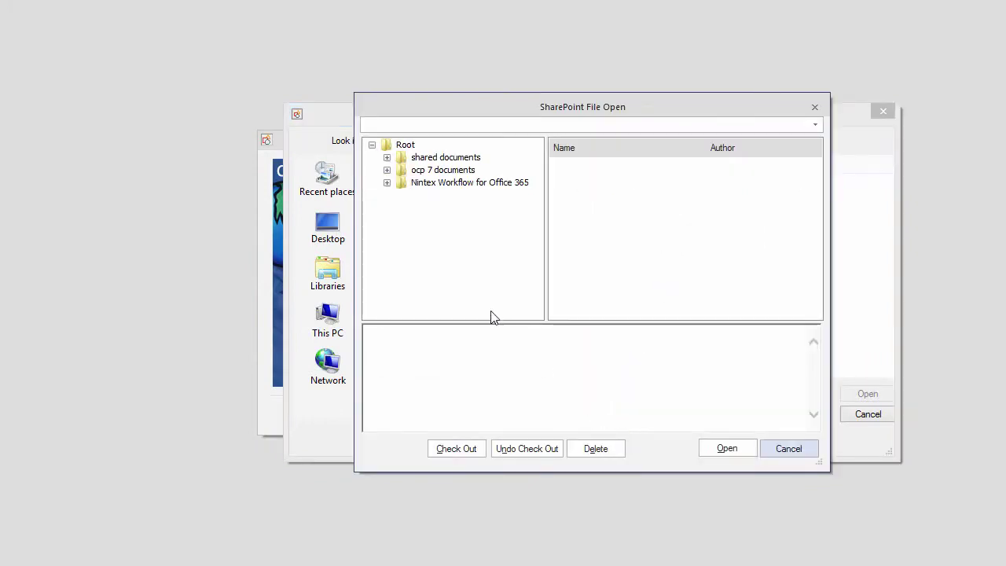
left_click(386, 157)
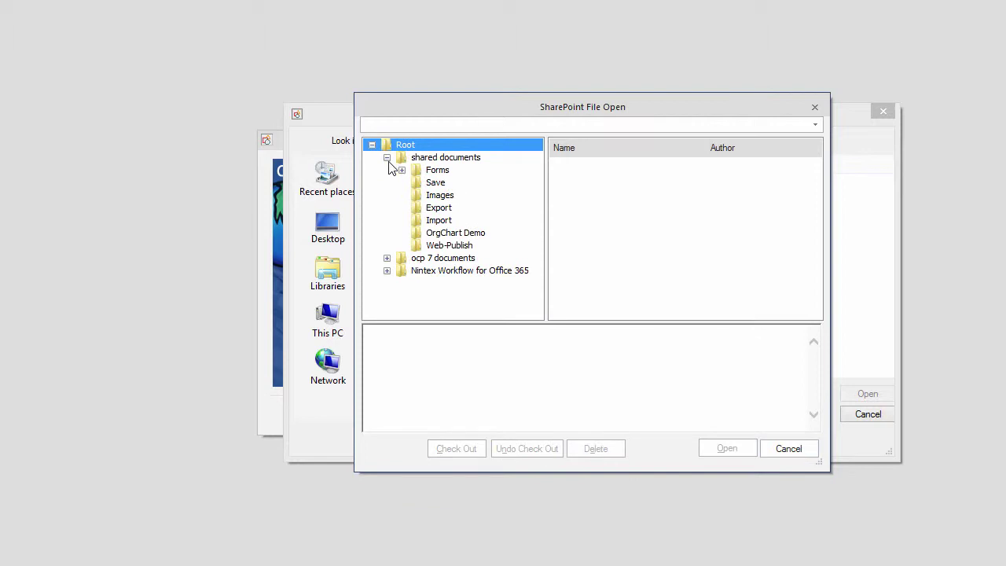
left_click(440, 220)
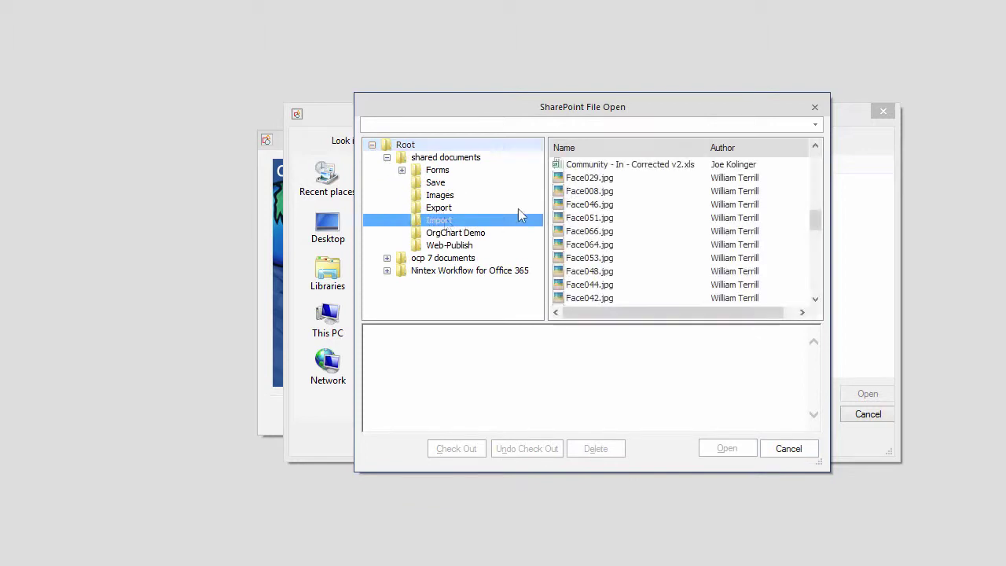
left_click(609, 164)
left_click(727, 449)
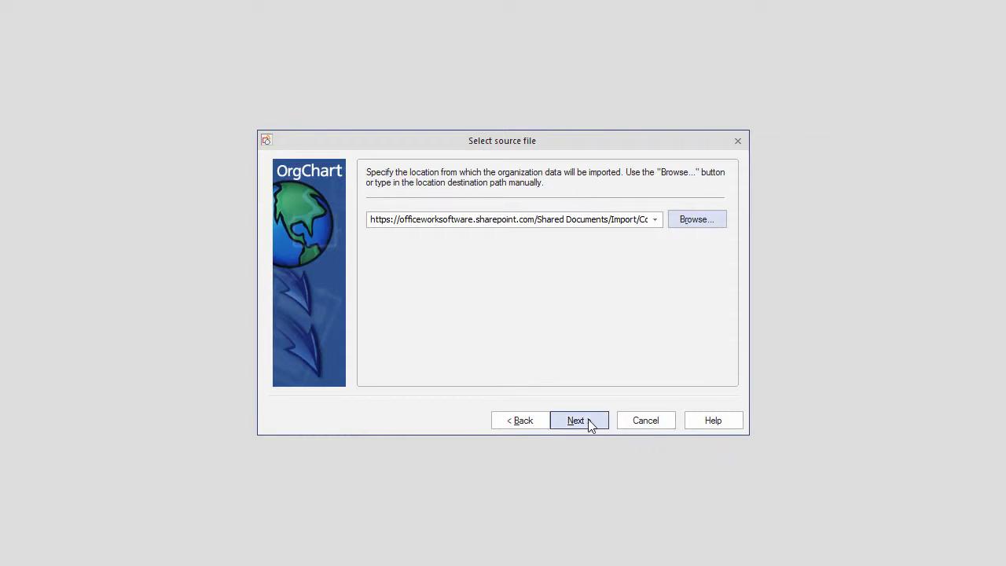
Accept the data table and make the Title field visible with word wrap
left_click(585, 422)
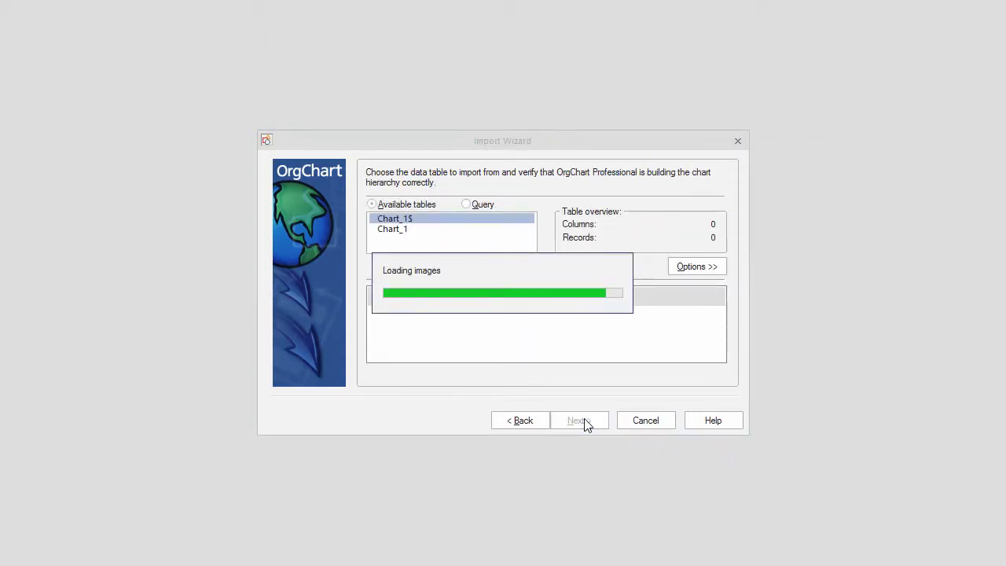
left_click(583, 420)
left_click(583, 421)
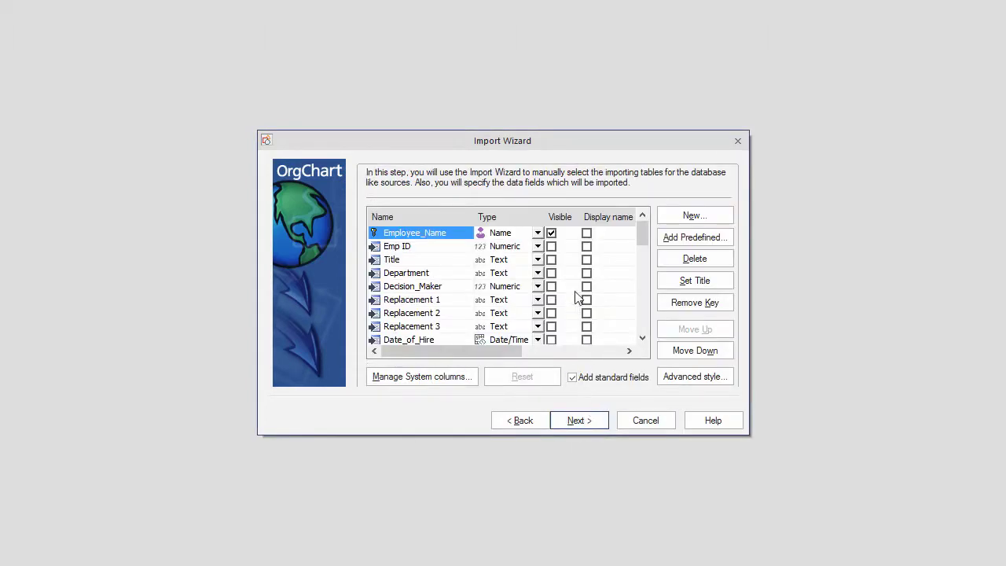
left_click(551, 260)
left_click_drag(626, 351, 629, 351)
left_click(551, 259)
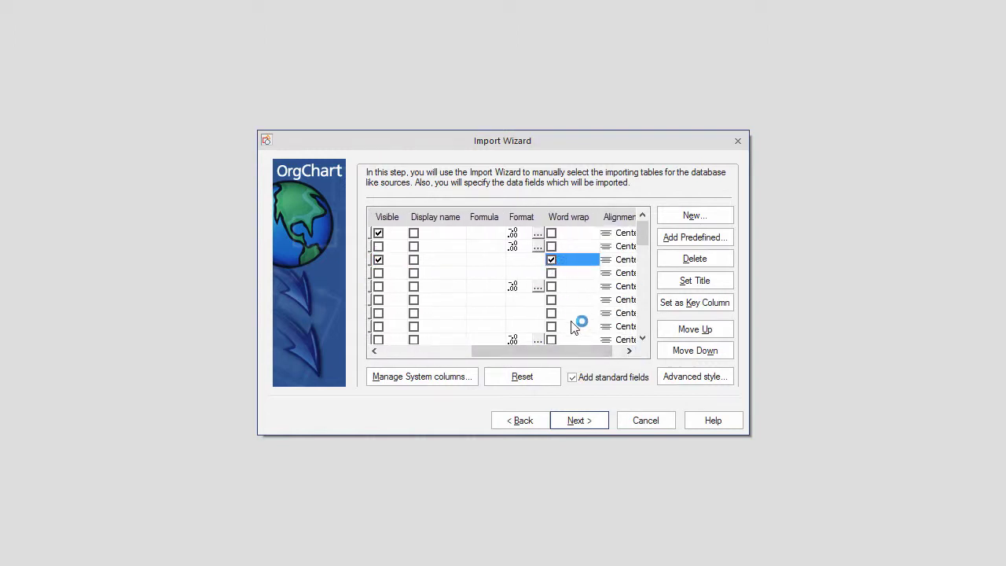
Divide the chart at levels 2,3,4 and run the import
left_click(582, 420)
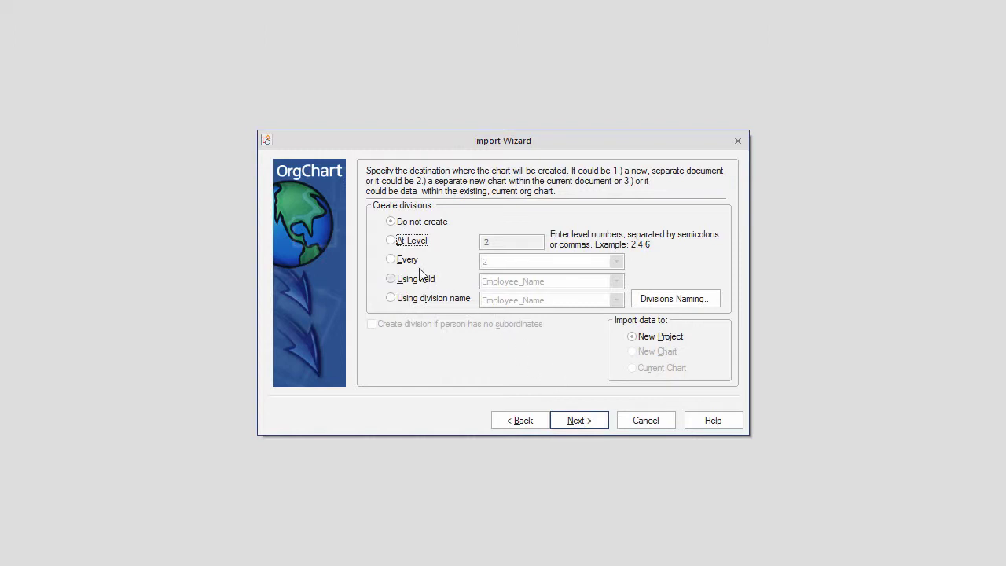
left_click(415, 241)
left_click(489, 242)
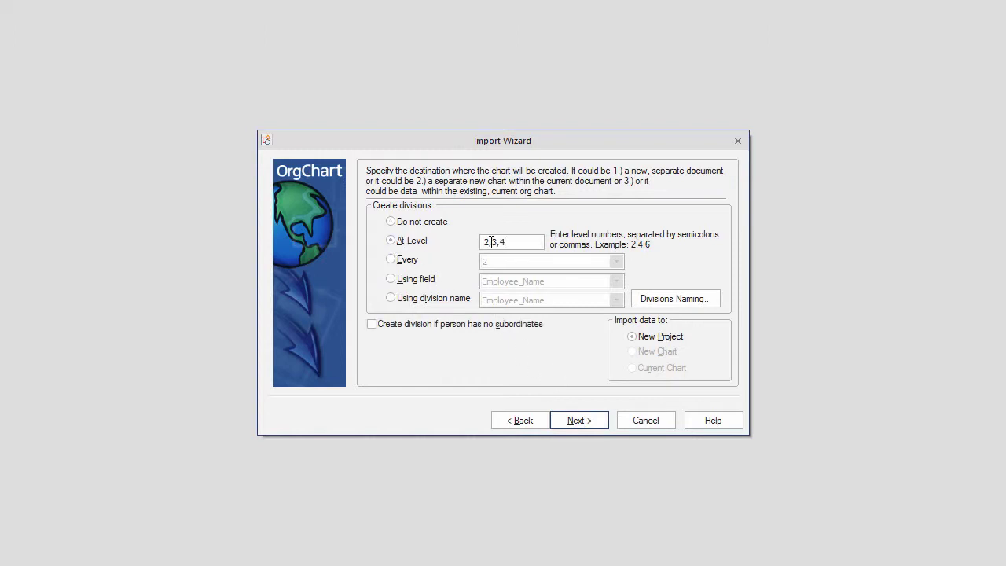
left_click(579, 421)
left_click(582, 421)
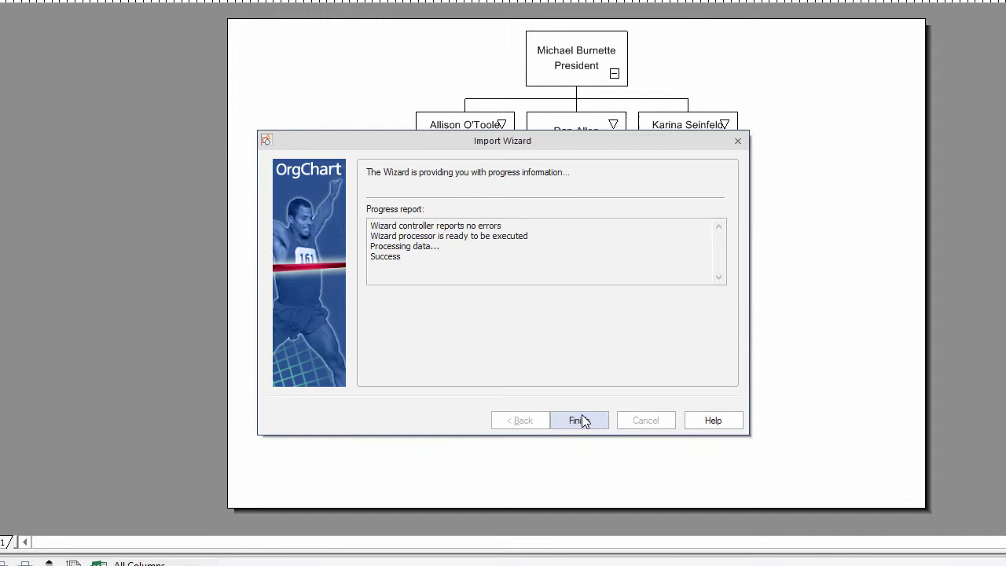
Finish the Import Wizard to show the new chart headed by the President
left_click(581, 417)
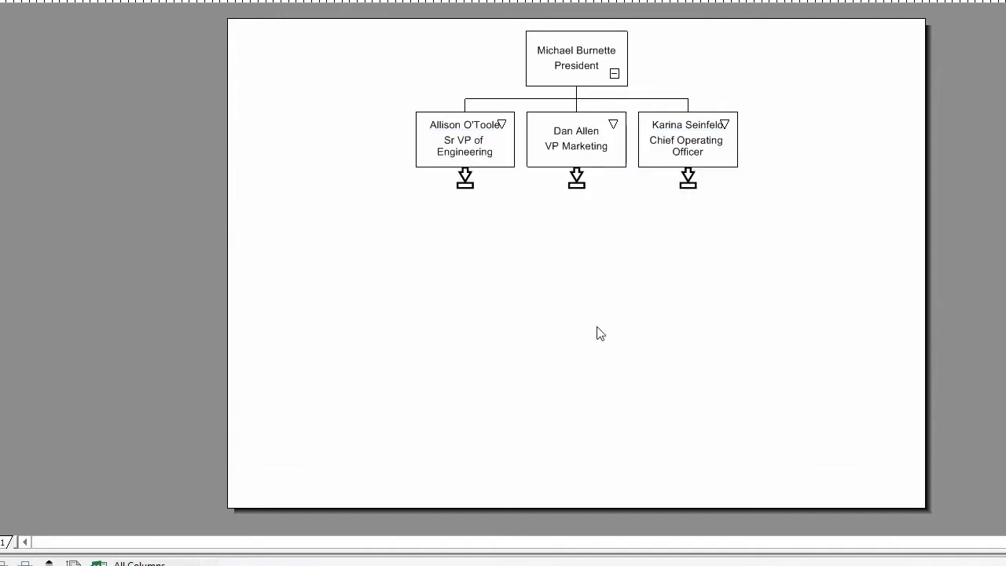